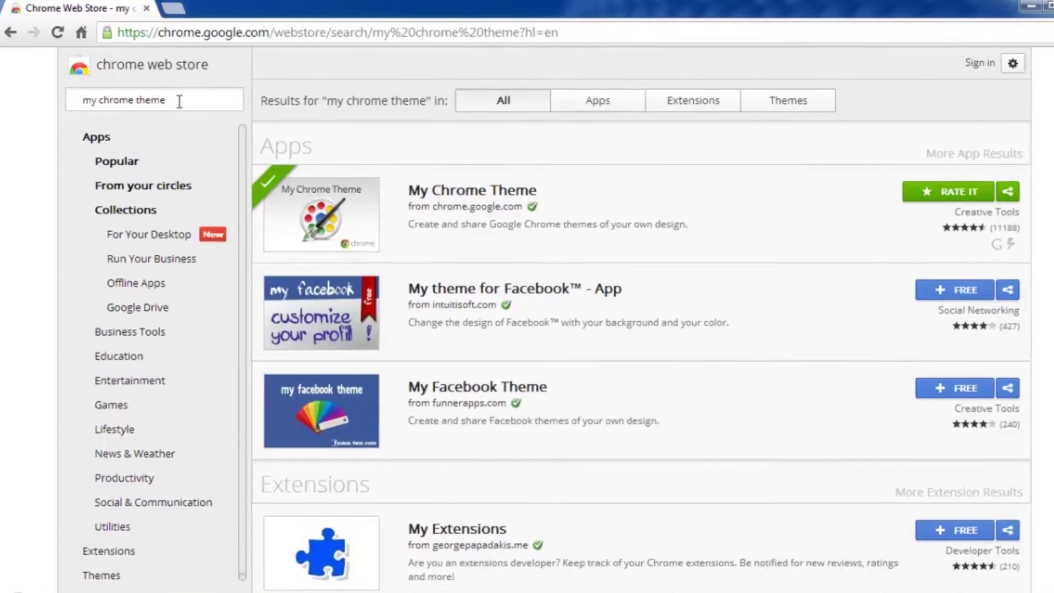
Open the My Chrome Theme app's details from the Web Store search results
left_click_drag(174, 98, 104, 87)
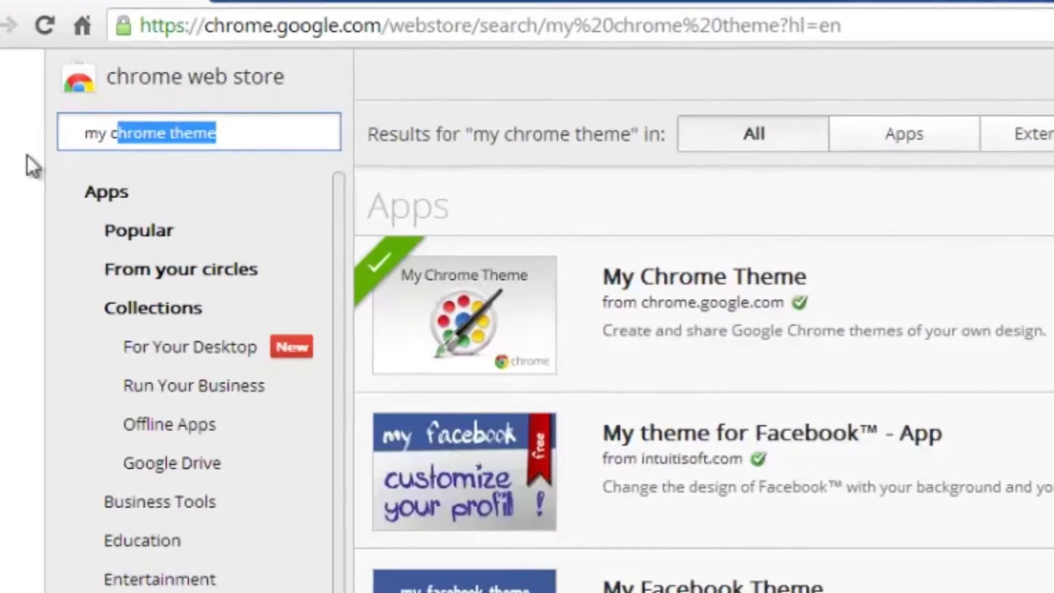
left_click(17, 177)
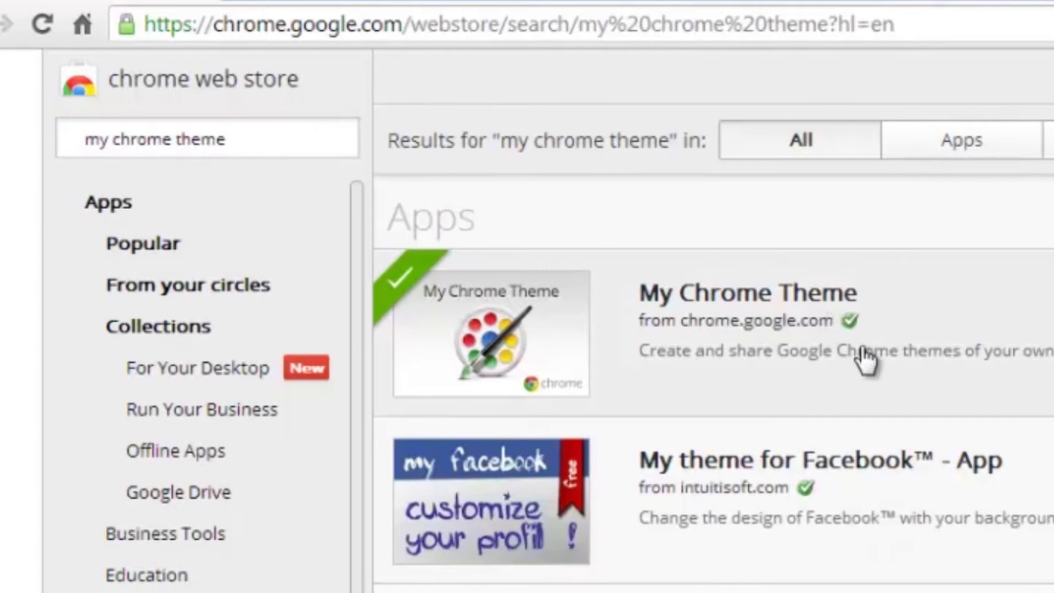
left_click(800, 304)
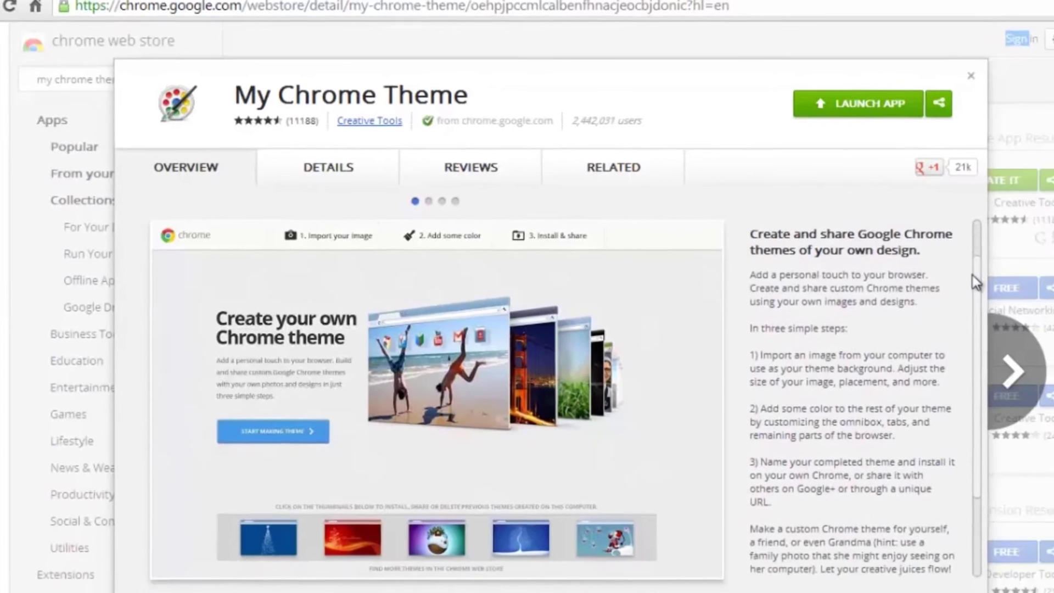
scroll(930, 296, "down", 2)
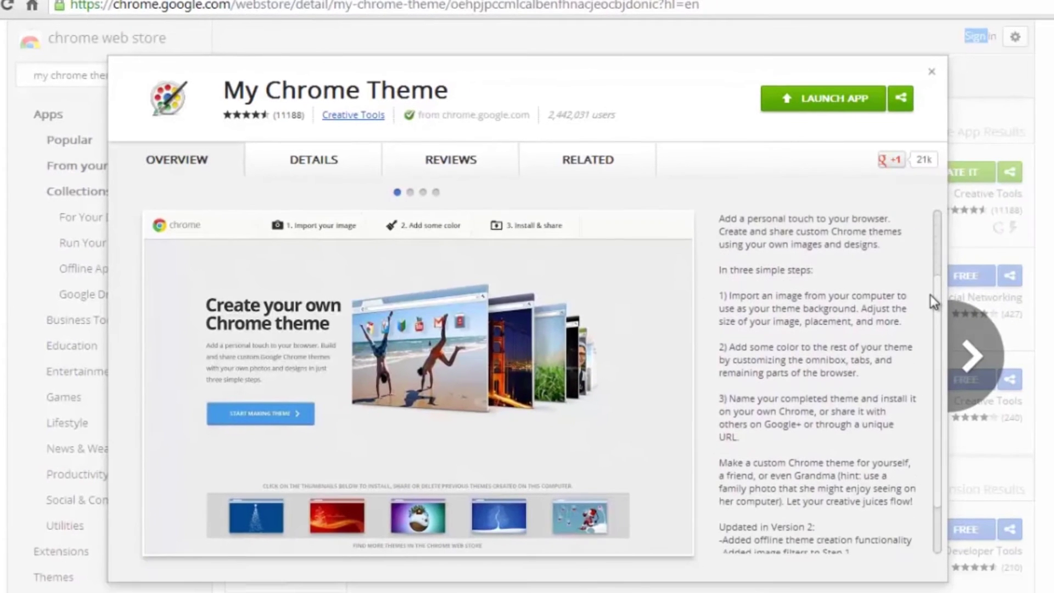
scroll(928, 263, "up", 1)
scroll(927, 256, "up", 2)
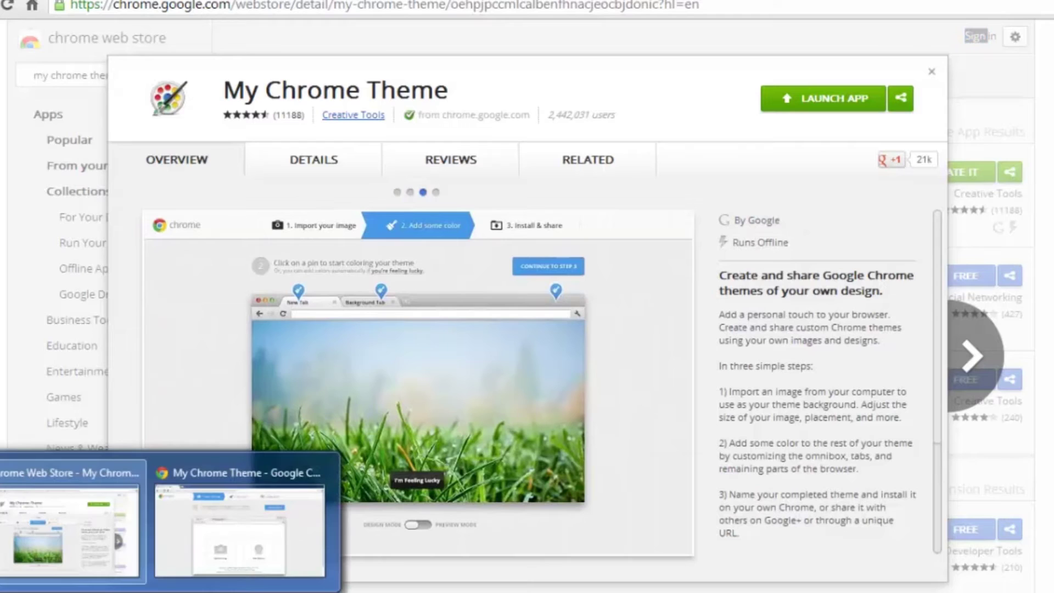
Upload the franklin_trees_01 forest photo as the theme's background image
left_click(201, 524)
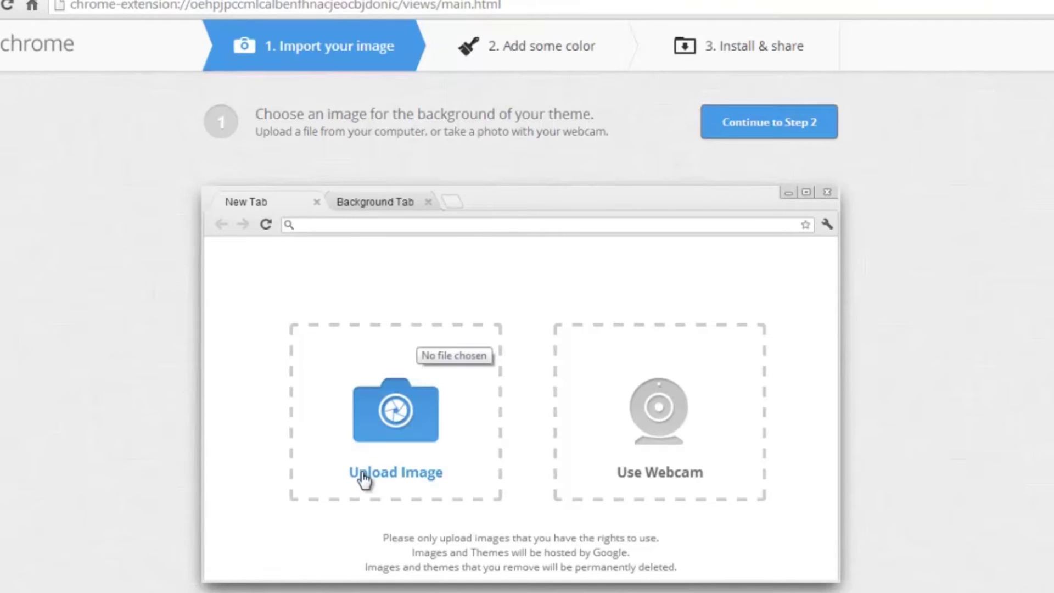
left_click(397, 413)
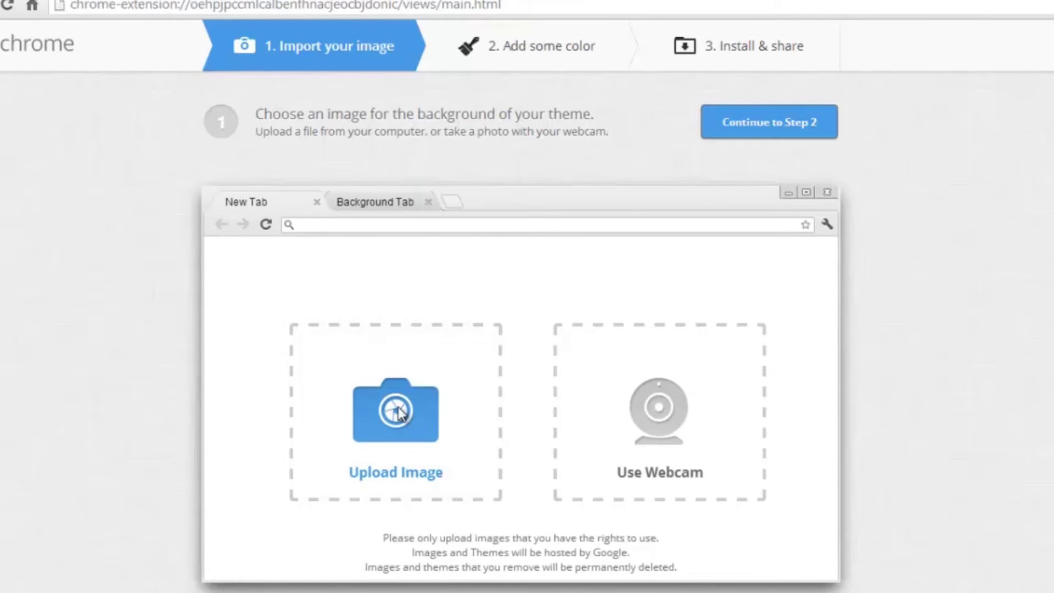
left_click(164, 257)
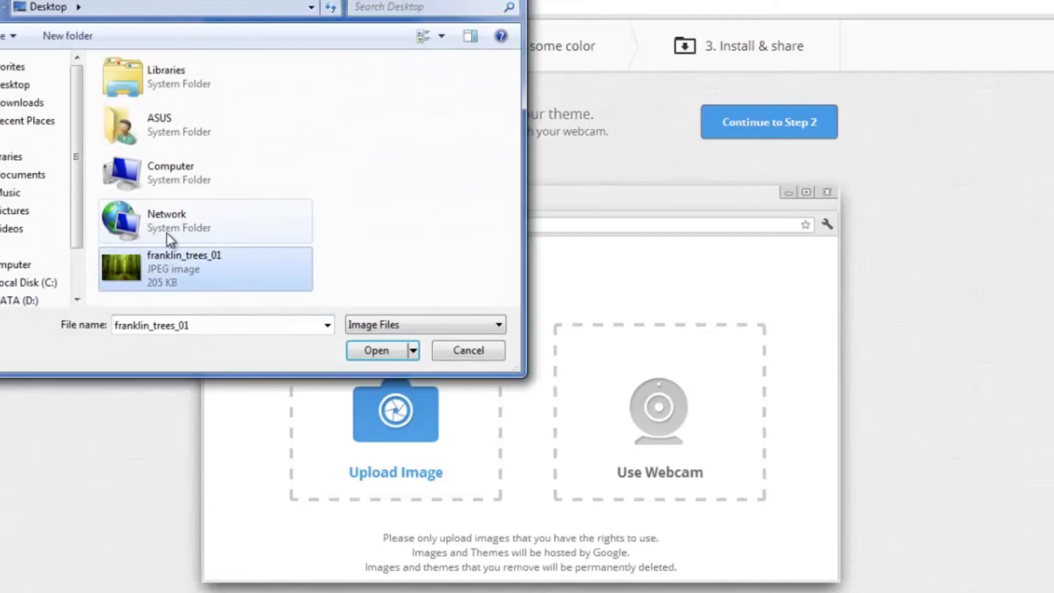
left_click(369, 347)
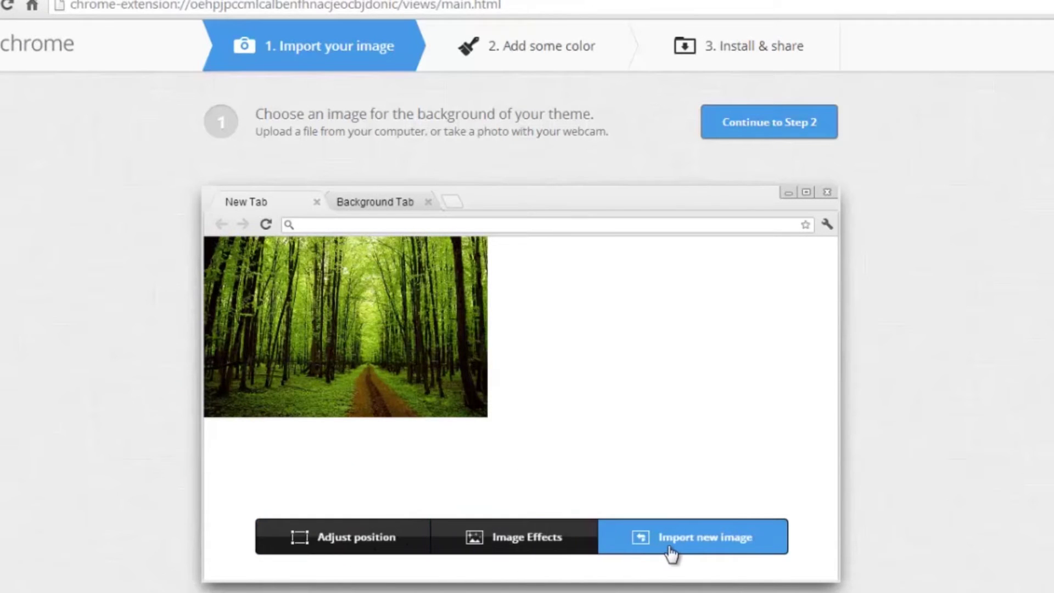
Set the background image position to Fill Screen so it covers the whole preview
left_click(376, 543)
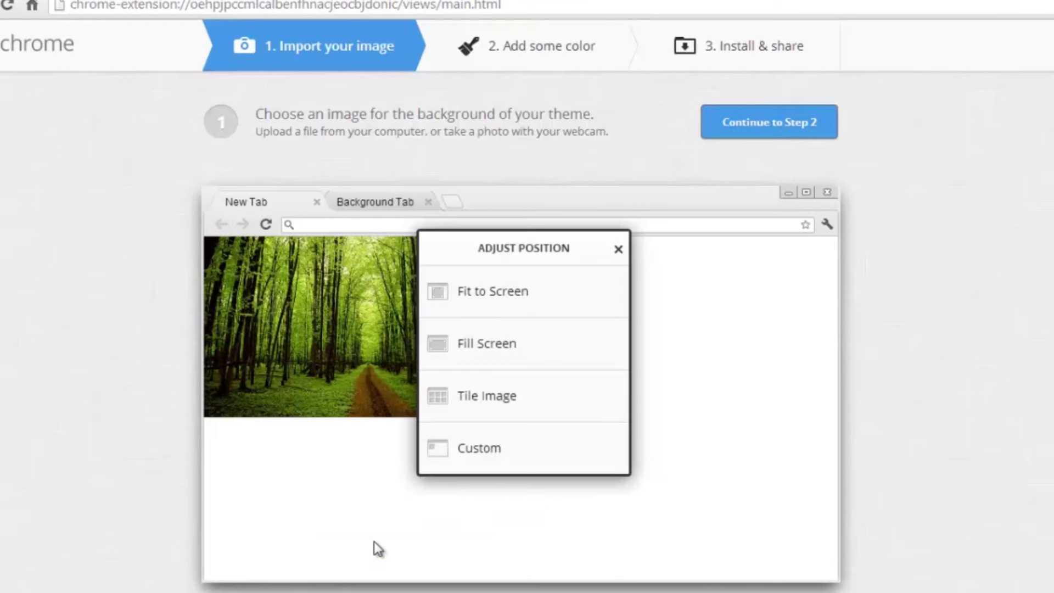
left_click(482, 339)
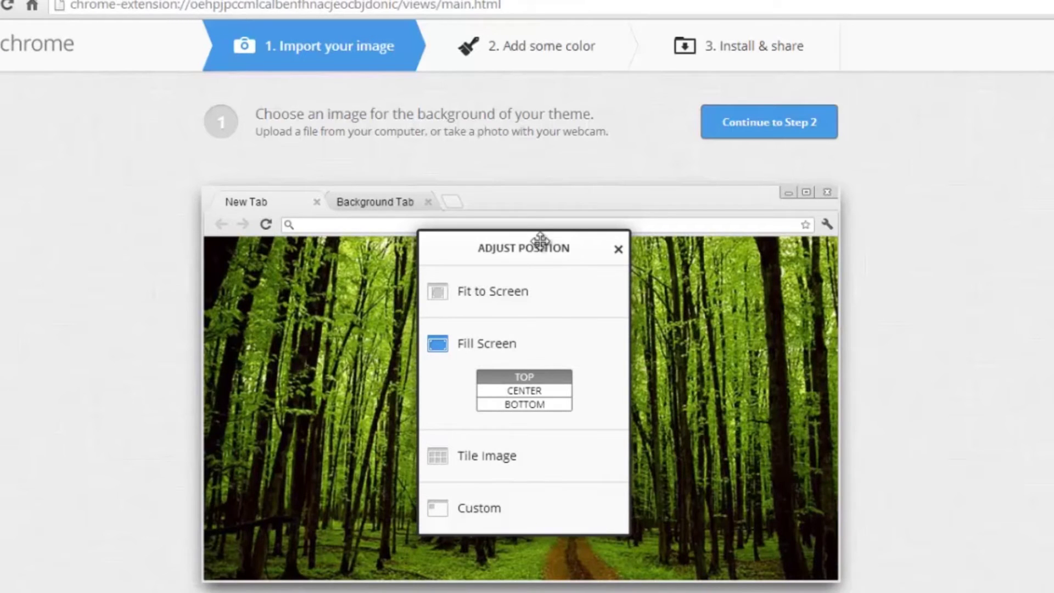
left_click(615, 250)
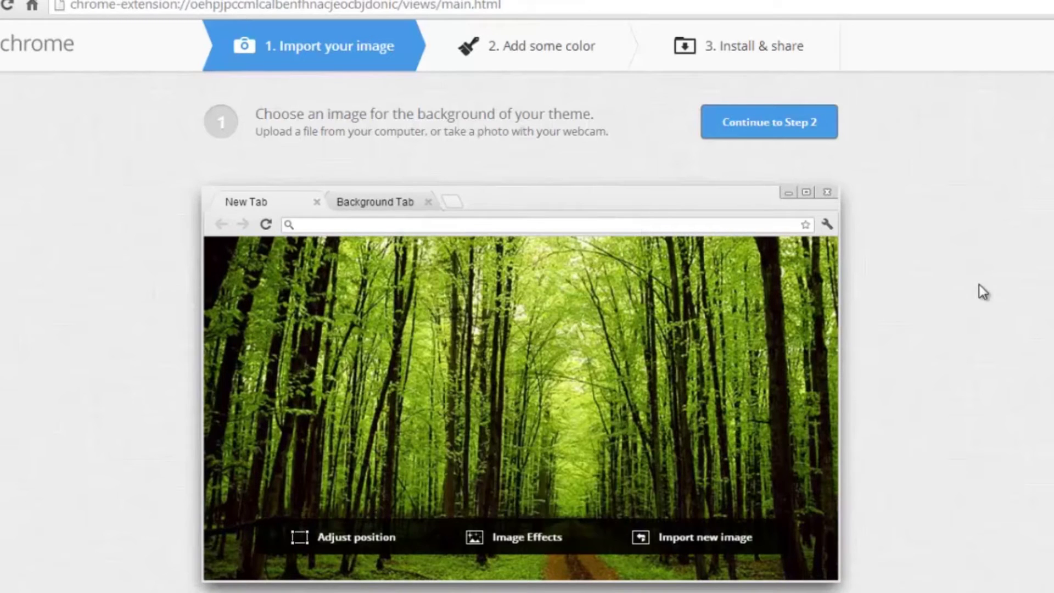
Move on to step 2 and colour the window frame light blue
left_click(810, 135)
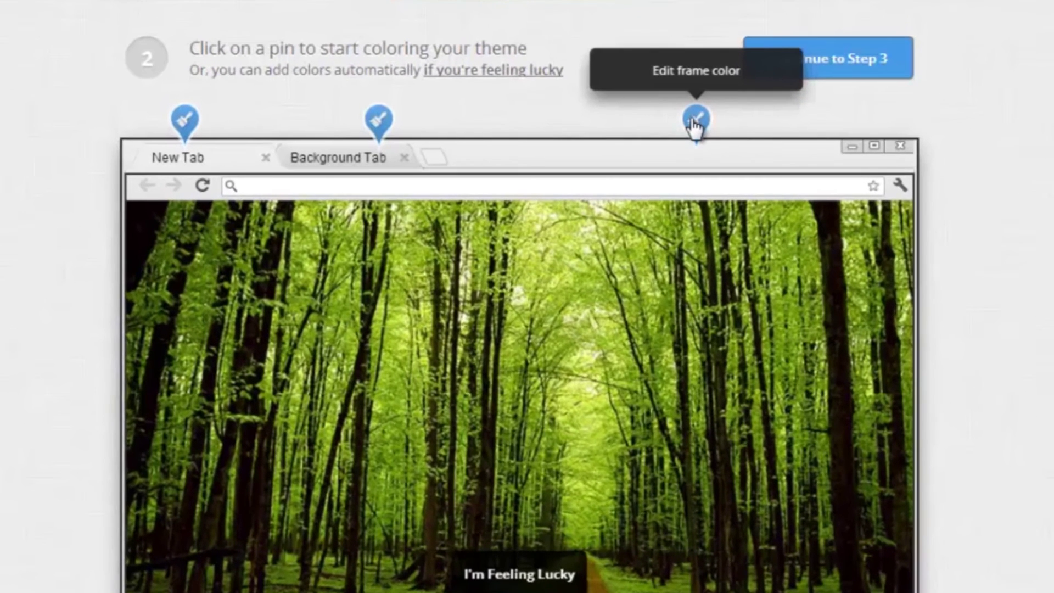
left_click(695, 124)
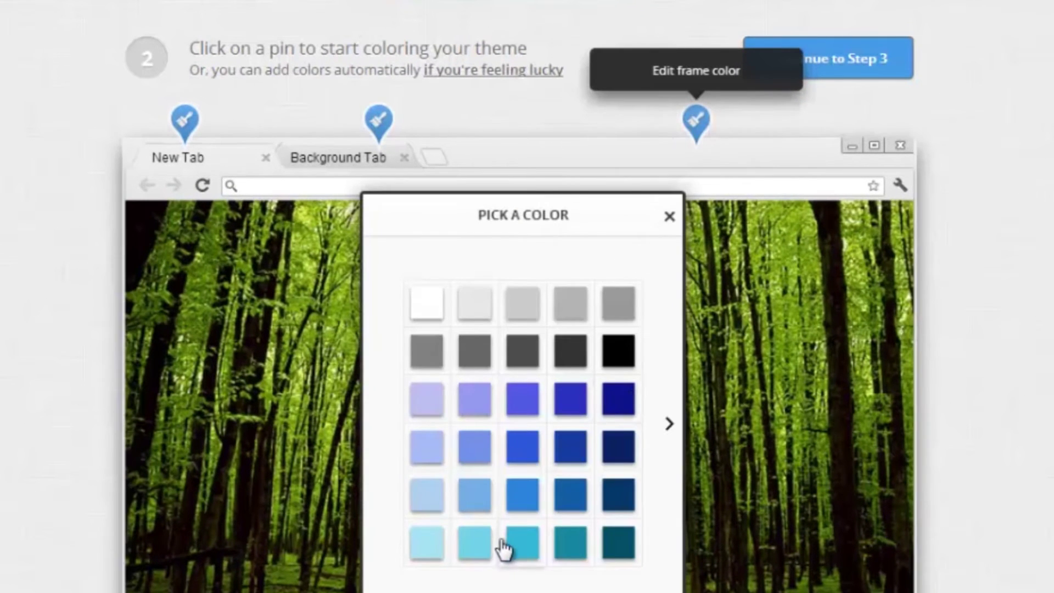
left_click(430, 545)
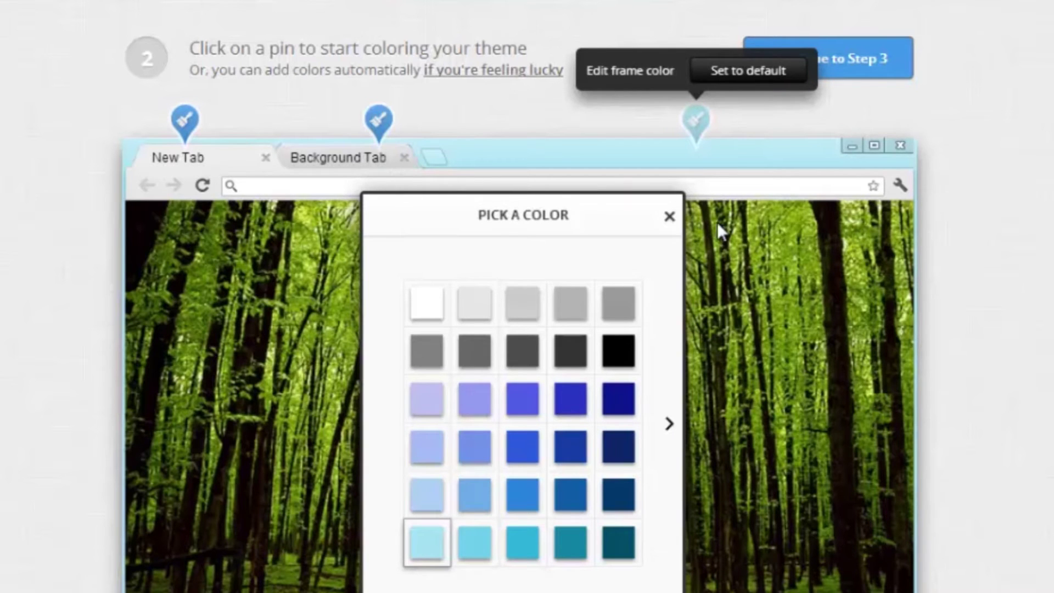
left_click(669, 217)
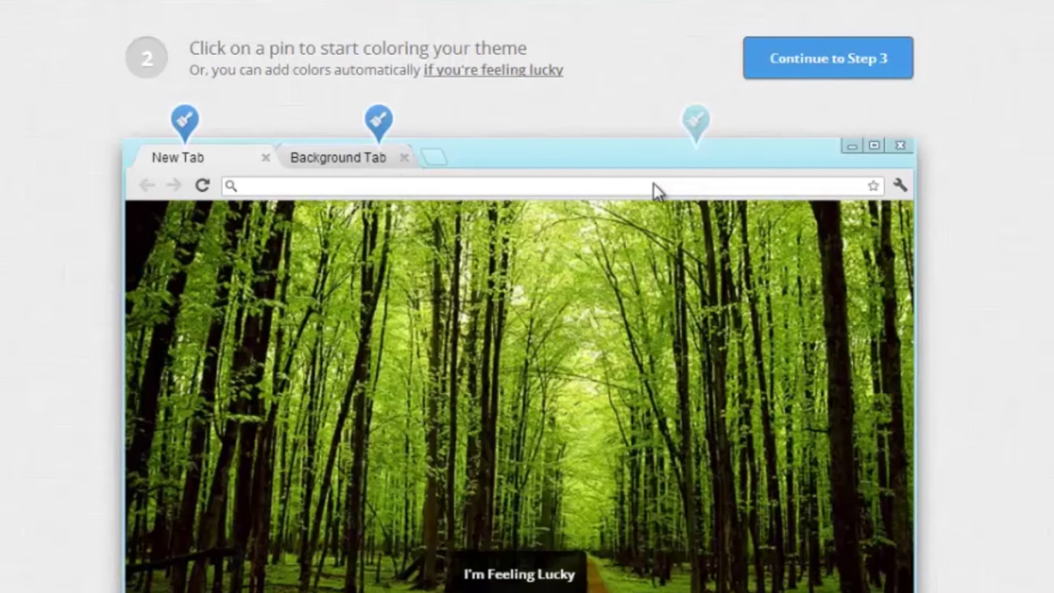
Colour the background tab grey
left_click(384, 123)
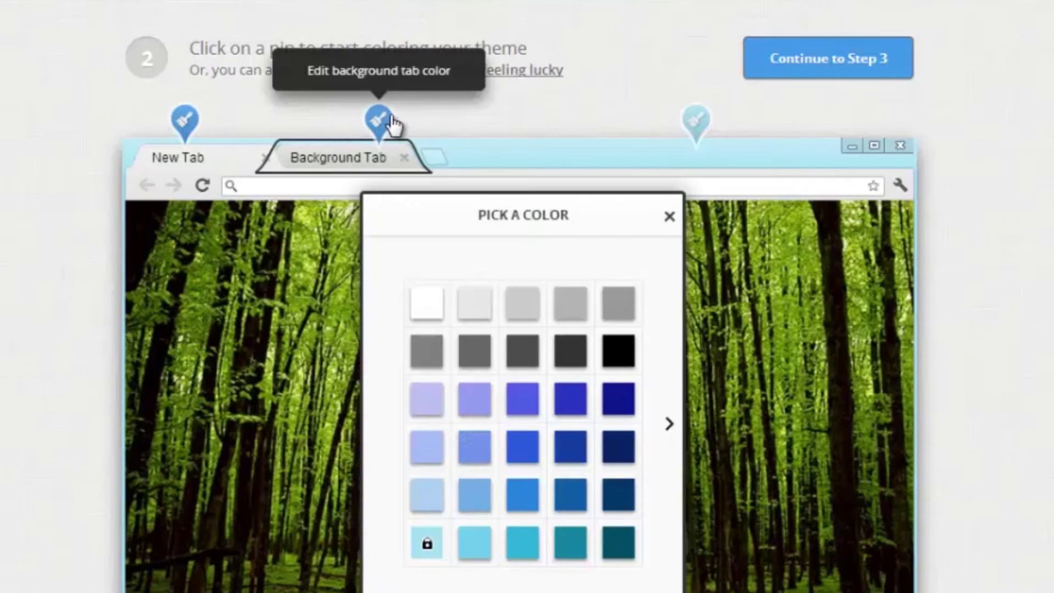
left_click(618, 303)
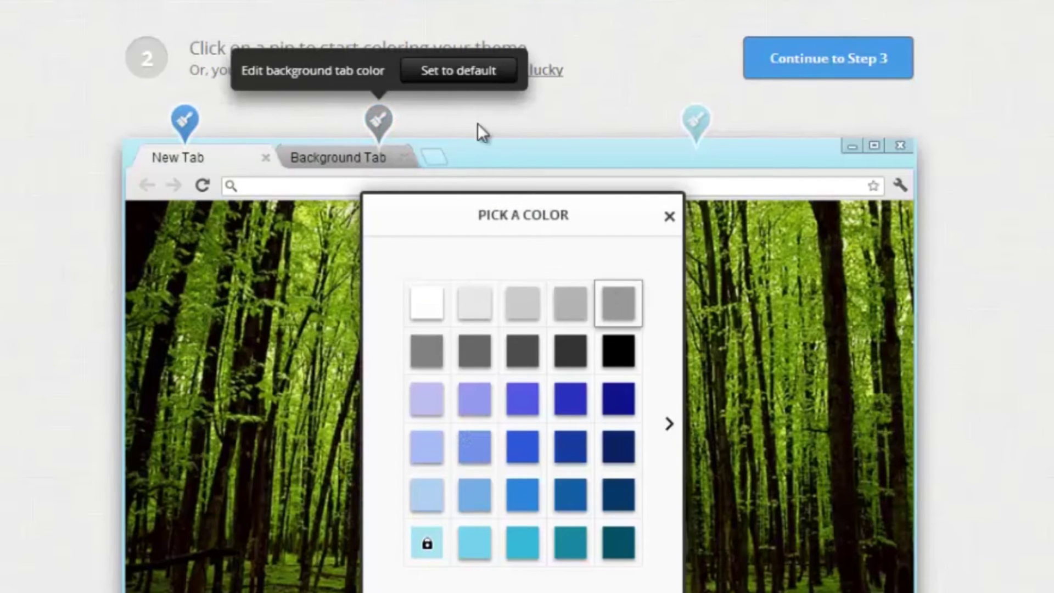
left_click(670, 218)
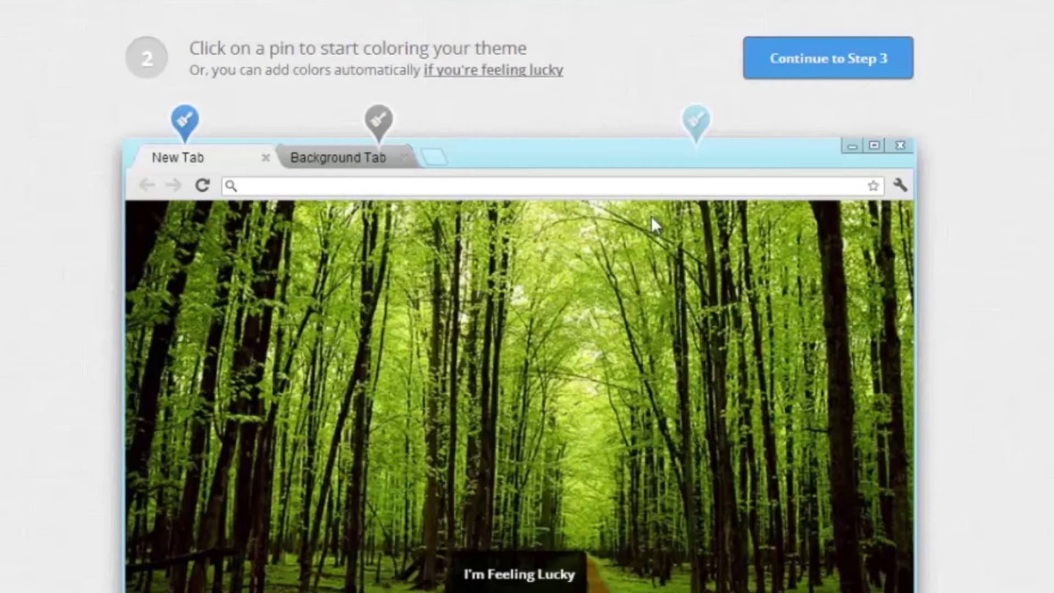
Colour the toolbar white
left_click(185, 122)
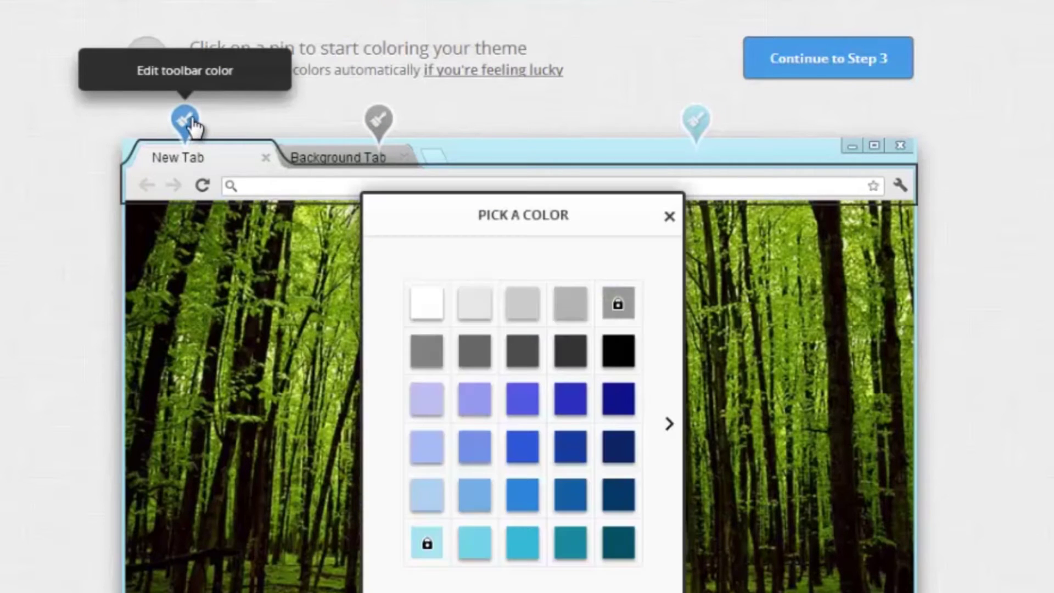
left_click(427, 308)
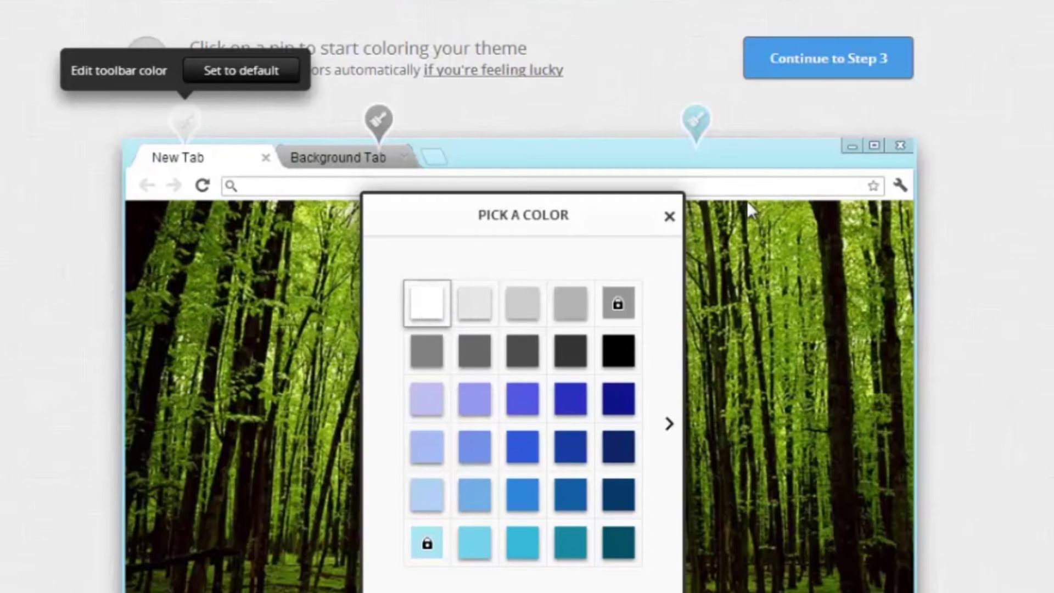
left_click(669, 218)
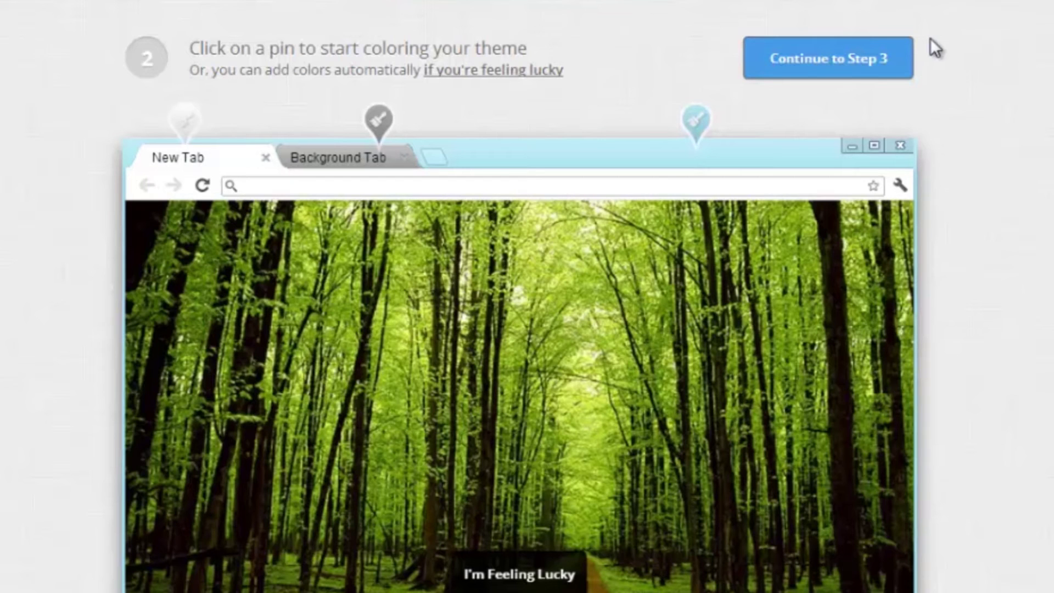
Name the theme 'Trees' and generate it with Make my theme
left_click(865, 60)
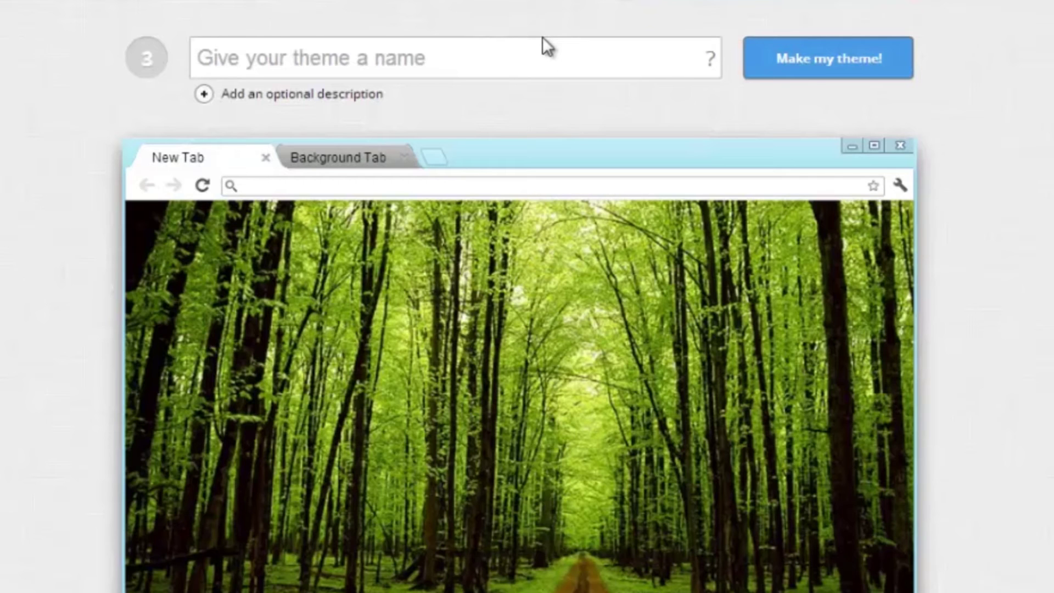
left_click(523, 51)
type("T")
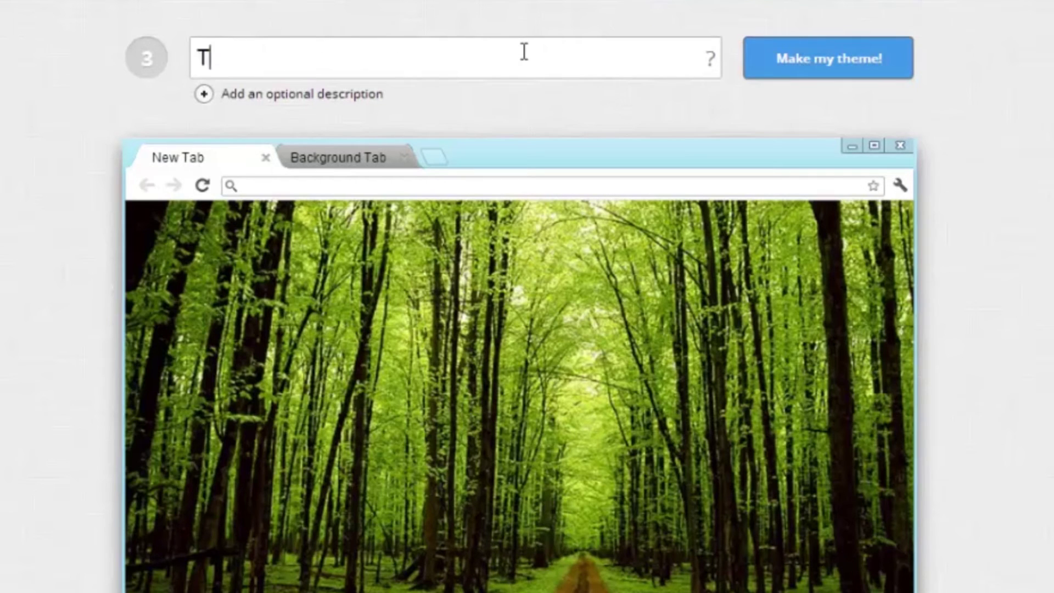
type("rees")
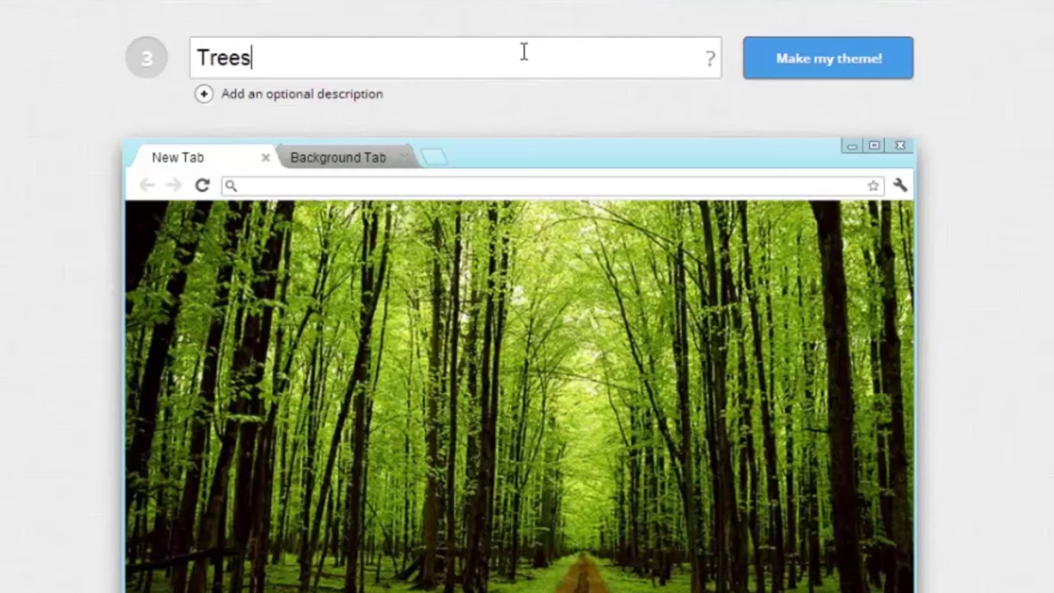
left_click(796, 70)
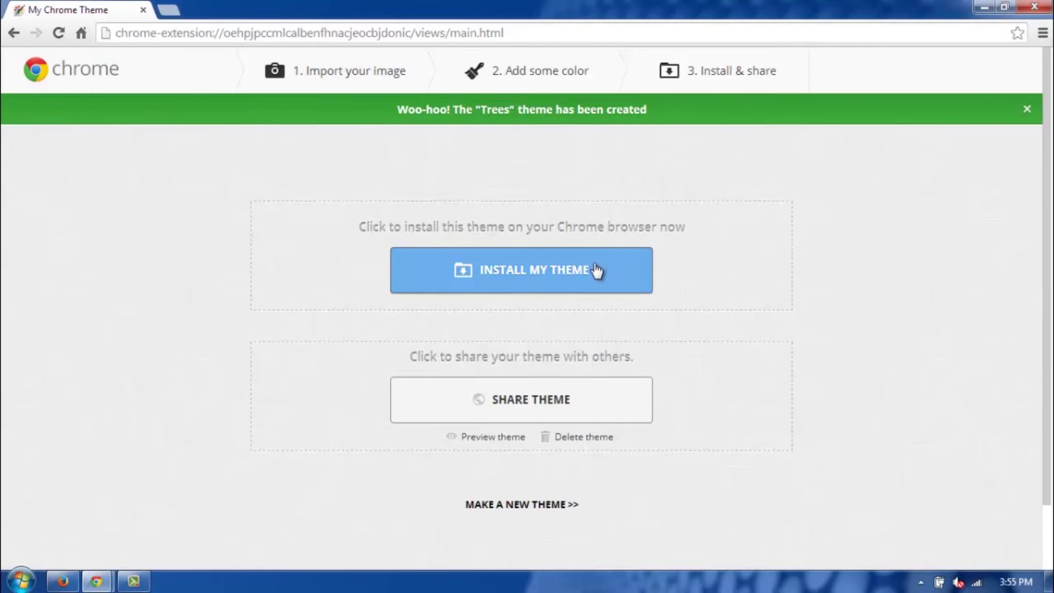
Install the Trees theme, allowing the download and confirming Add in Chrome
left_click(594, 269)
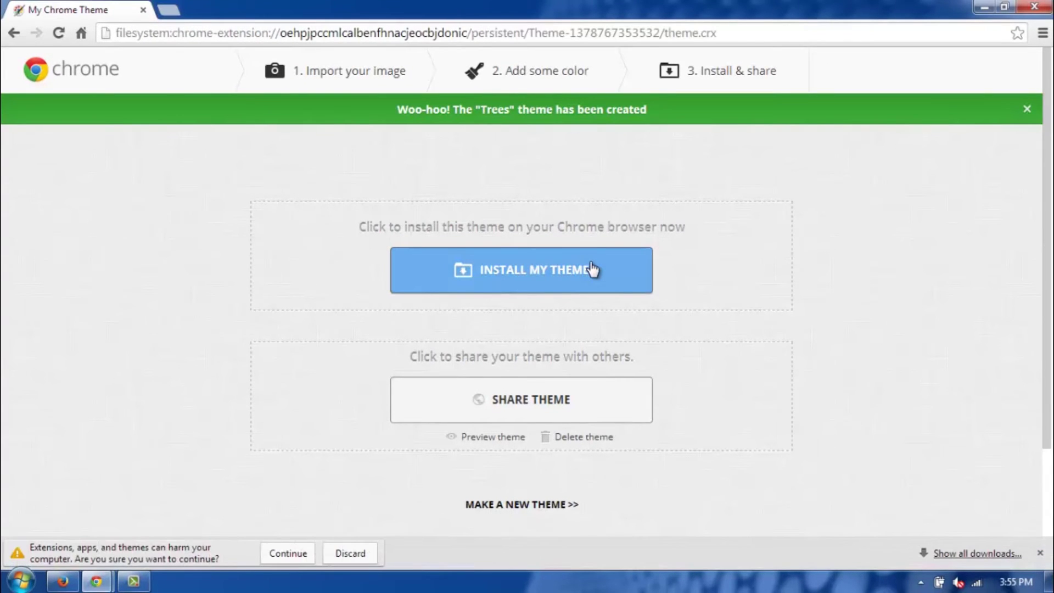
left_click(300, 556)
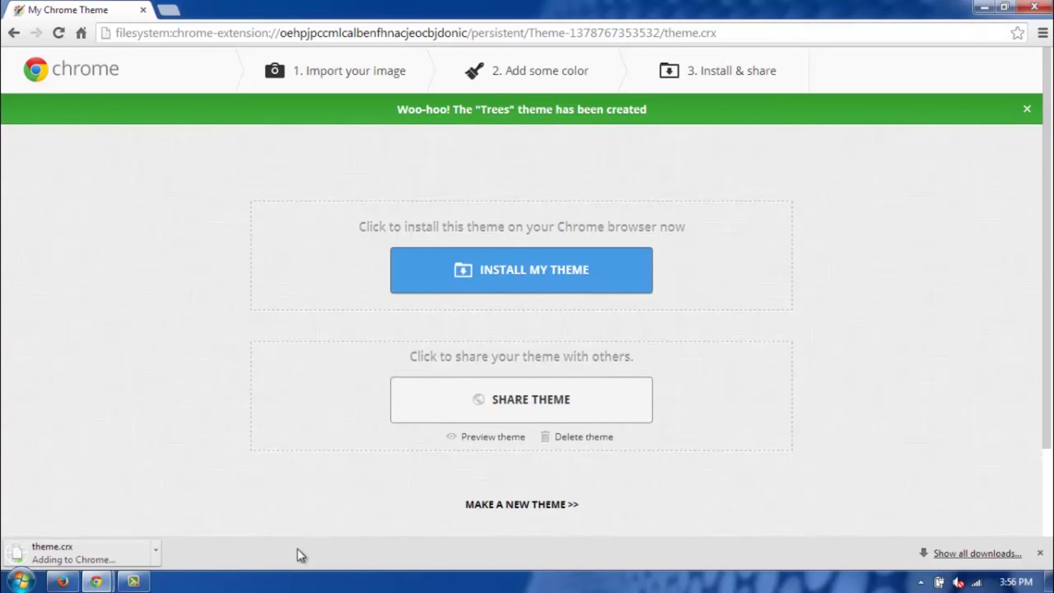
left_click(554, 168)
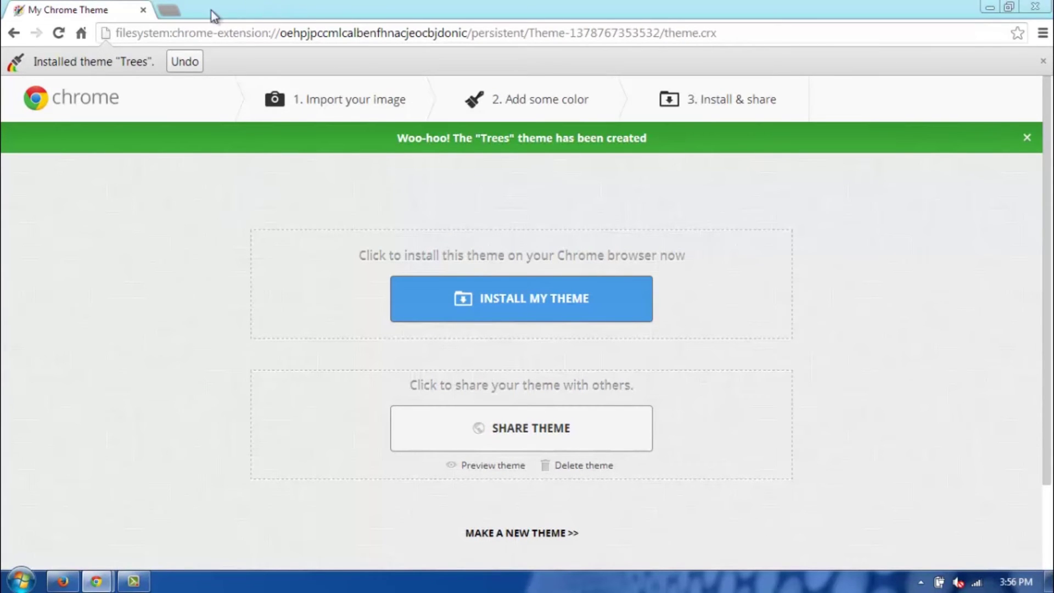
View the installed forest theme on a new tab, then return to the install page
left_click(168, 10)
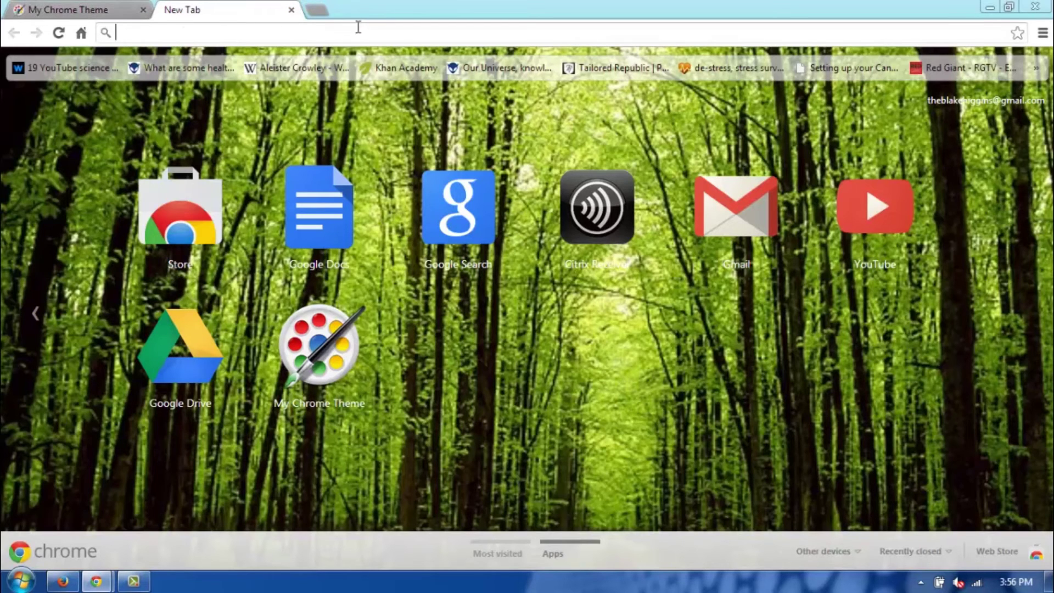
left_click(114, 12)
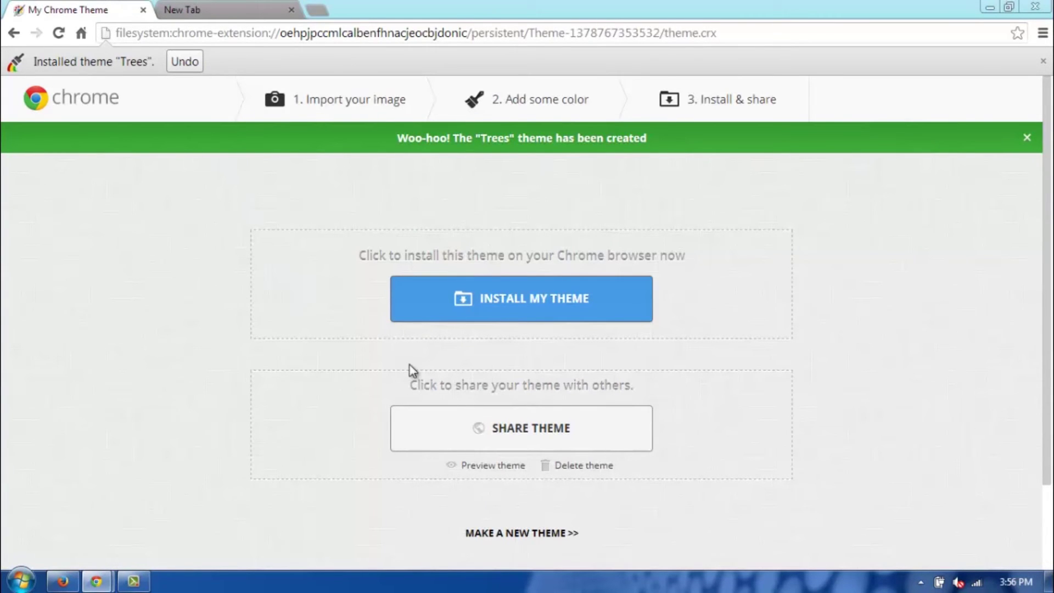
Generate the Trees theme's share URL, copy it, and go to the new tab
left_click(566, 431)
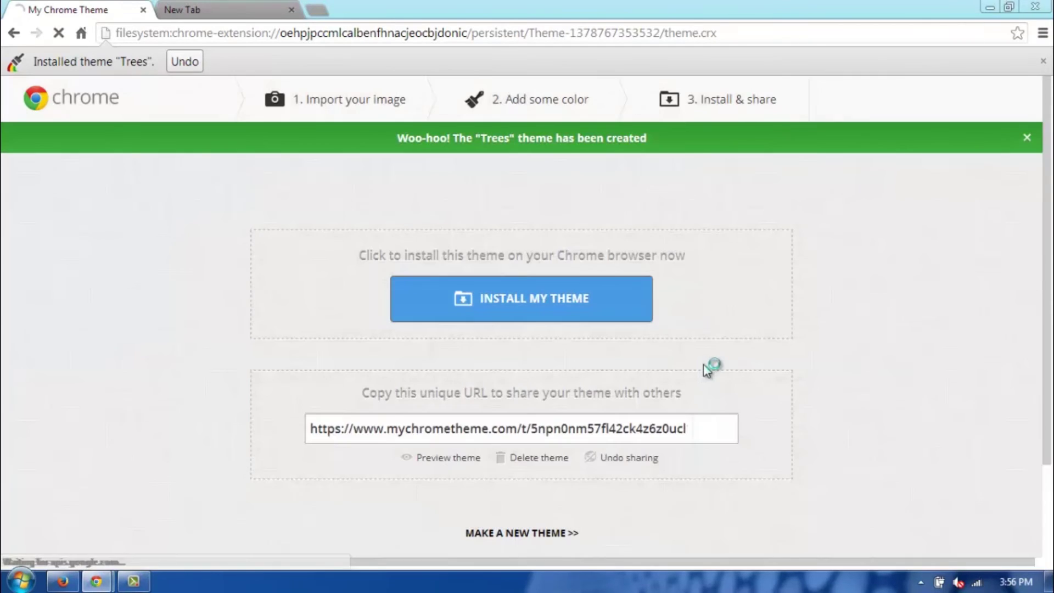
left_click(665, 429)
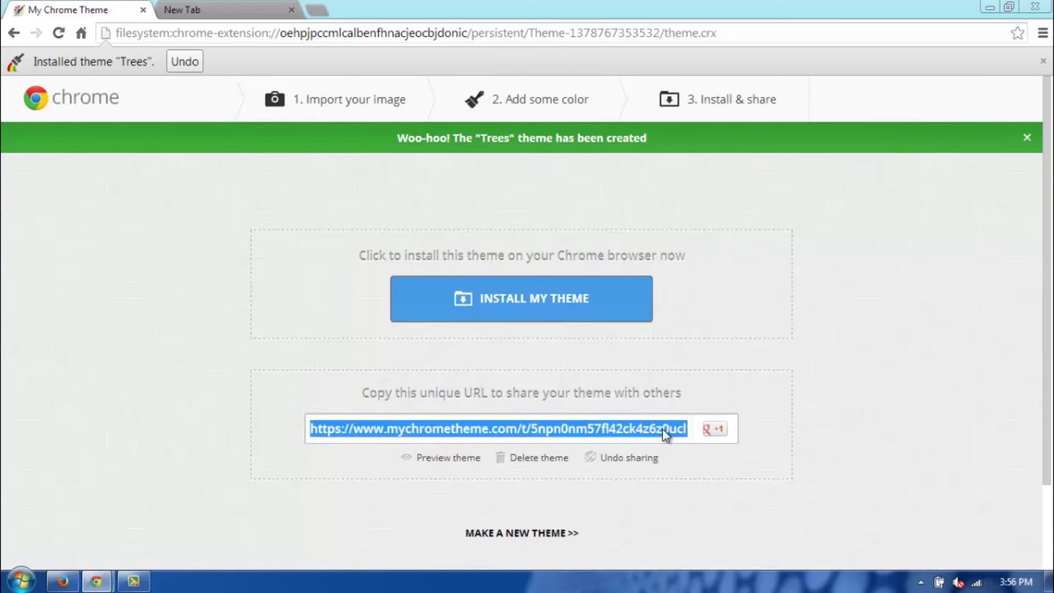
right_click(661, 436)
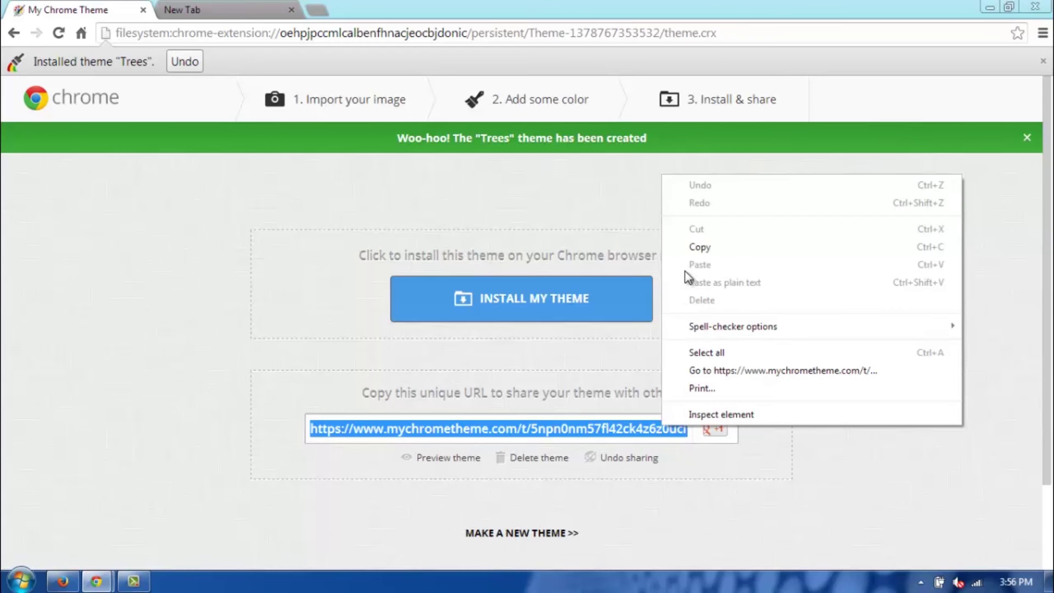
left_click(697, 251)
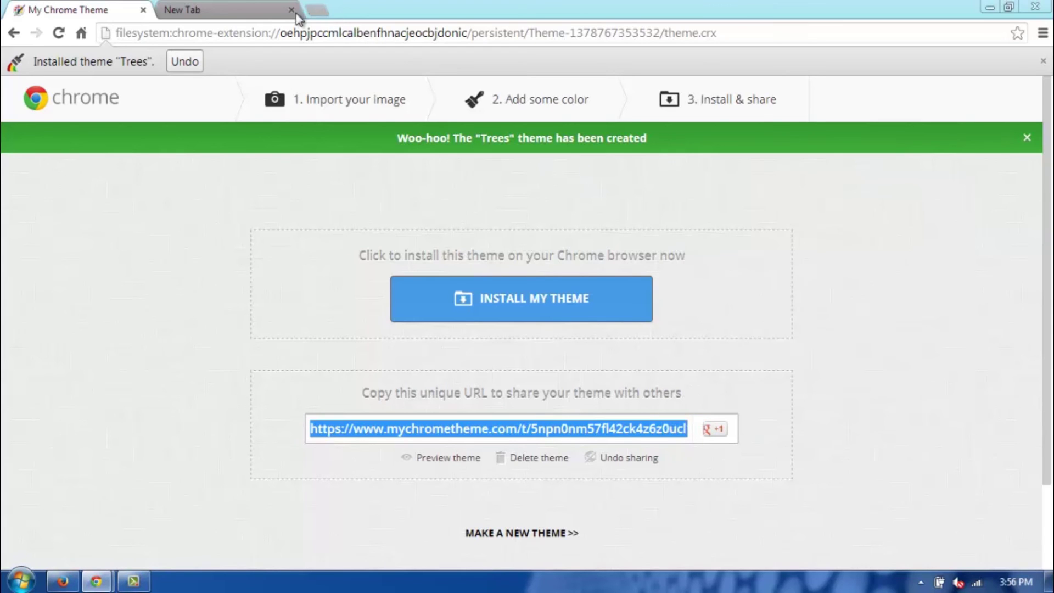
left_click(217, 12)
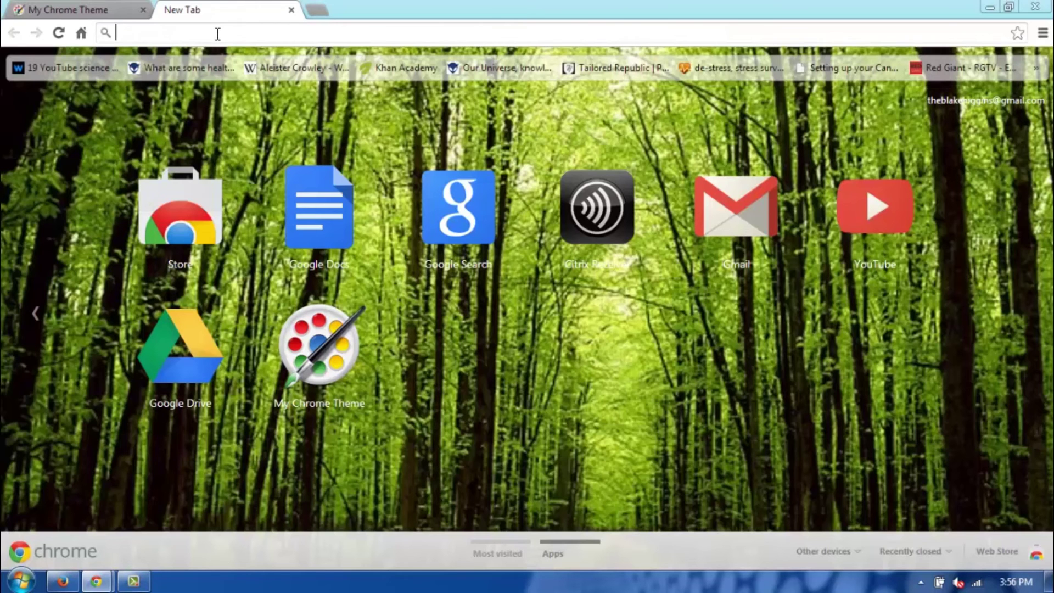
Paste the copied mychrometheme.com share URL into the new tab's address bar
right_click(218, 34)
left_click(244, 77)
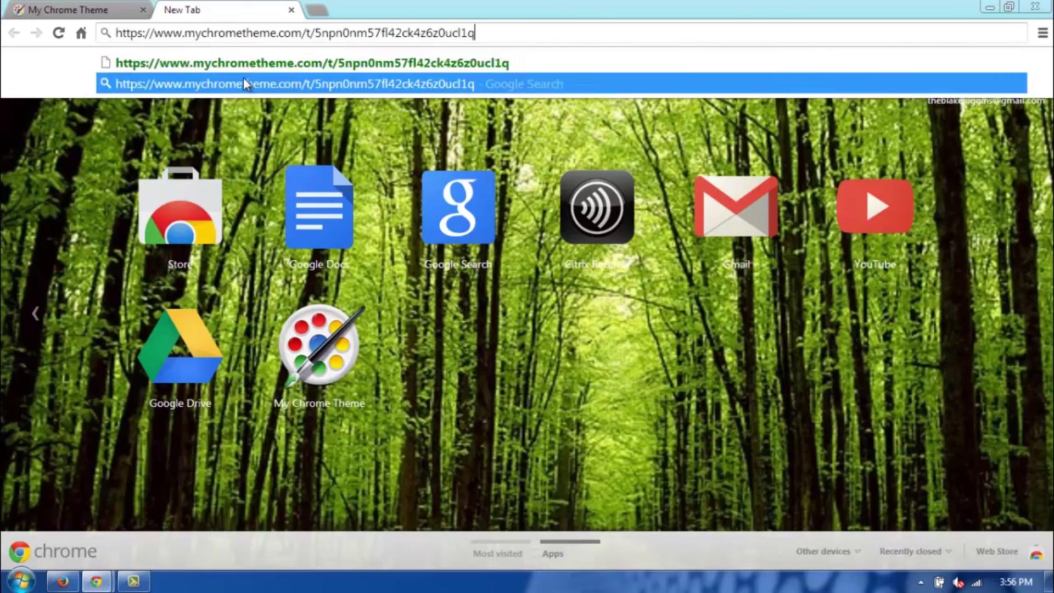